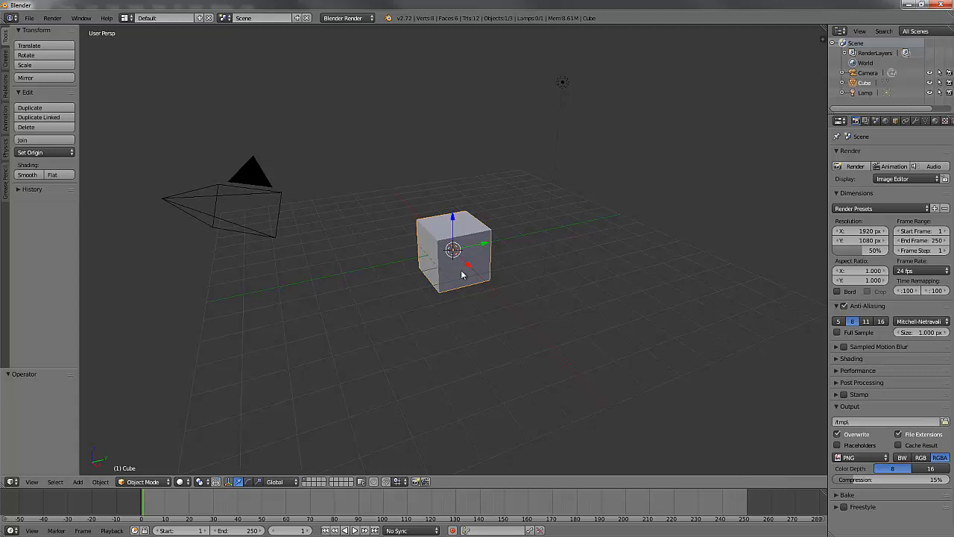
Enter Edit Mode on the cube and subdivide its whole mesh with one cut.
key("Tab")
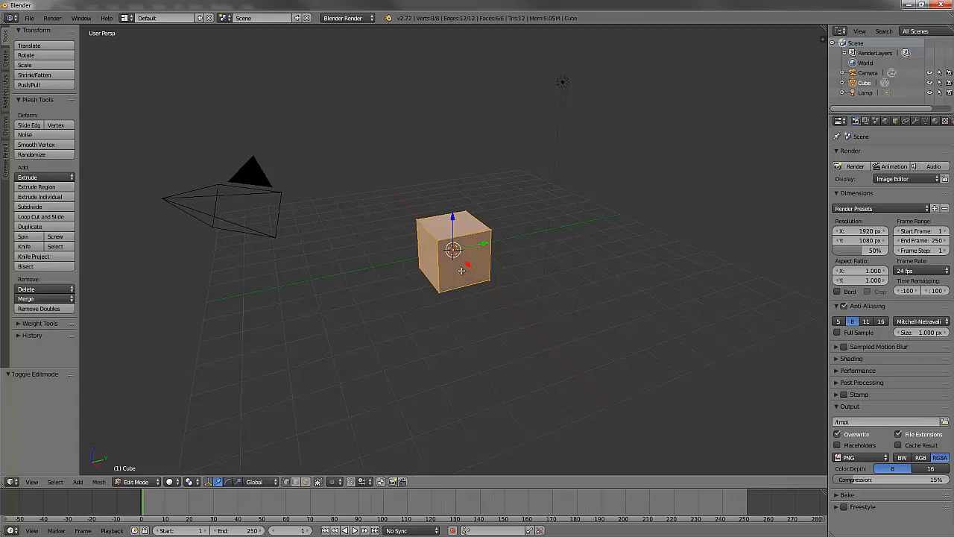
key("w")
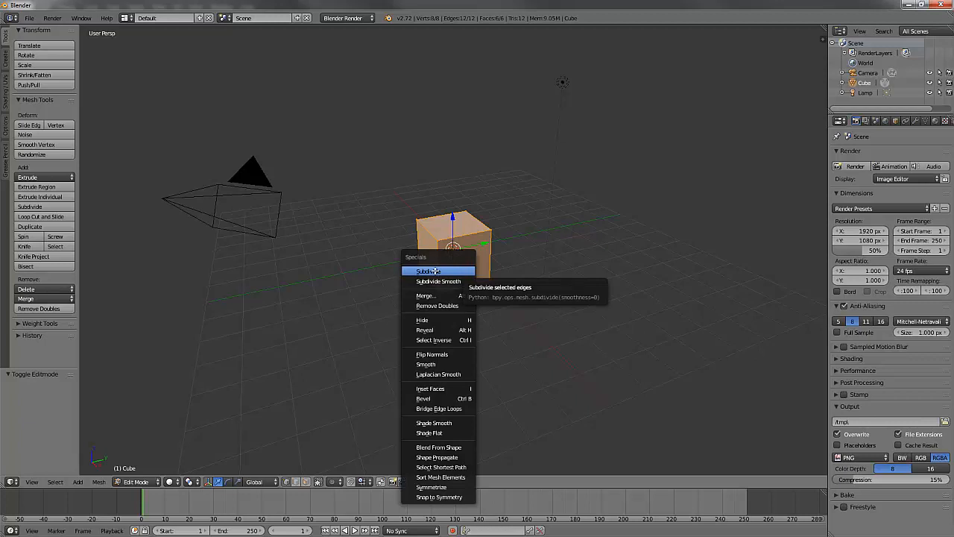
left_click(437, 271)
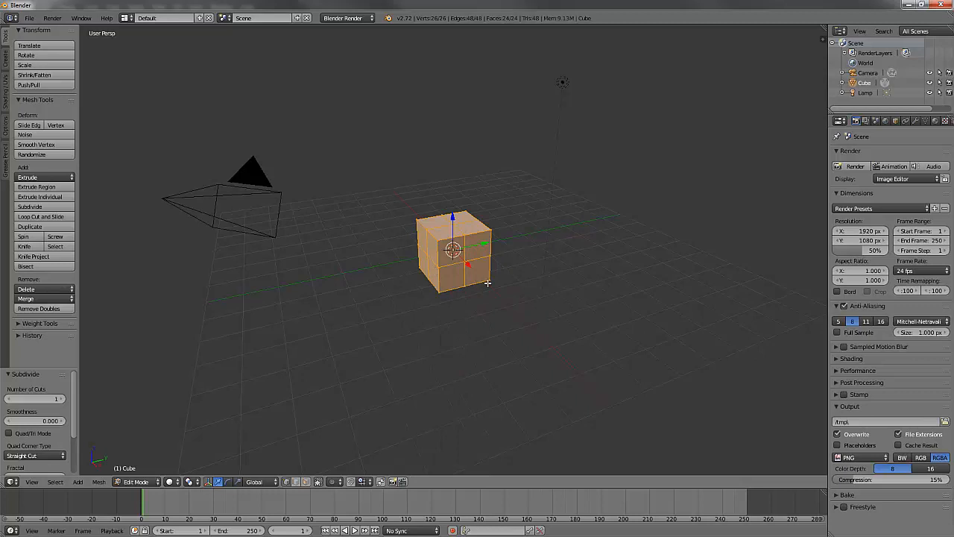
Add a Subdivision Surface modifier to the cube and set its viewport subdivisions to 2.
middle_click_drag(487, 284, 487, 273)
scroll(488, 273, "up", 2)
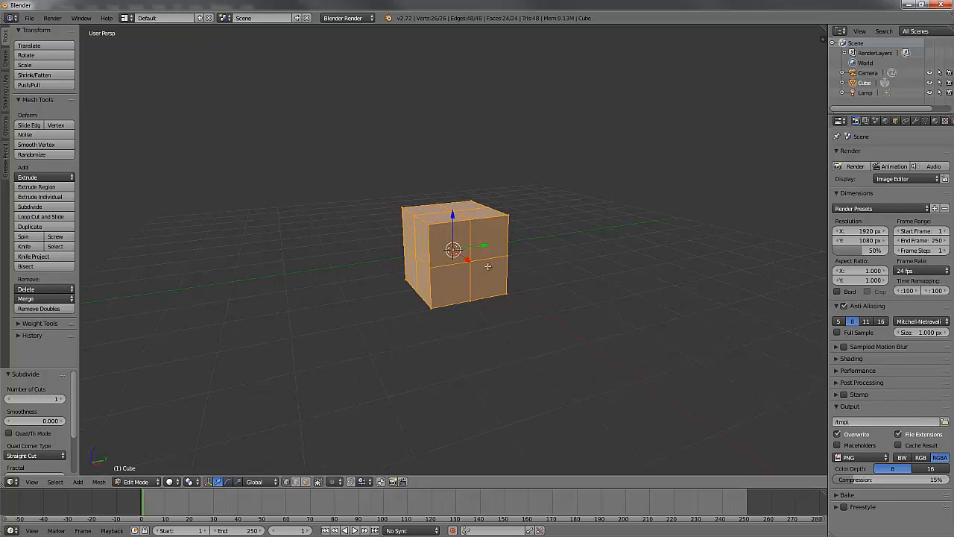
middle_click_drag(476, 285, 474, 294)
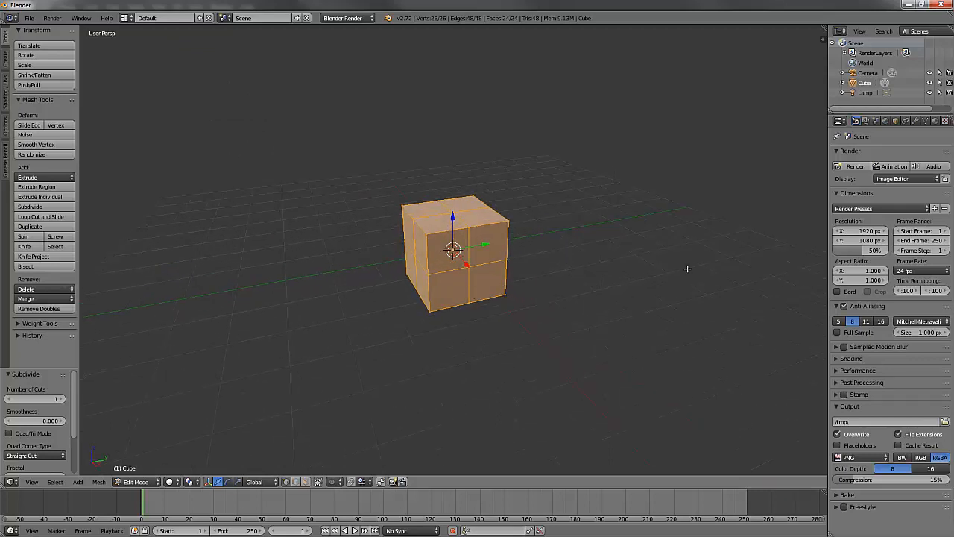
left_click(916, 122)
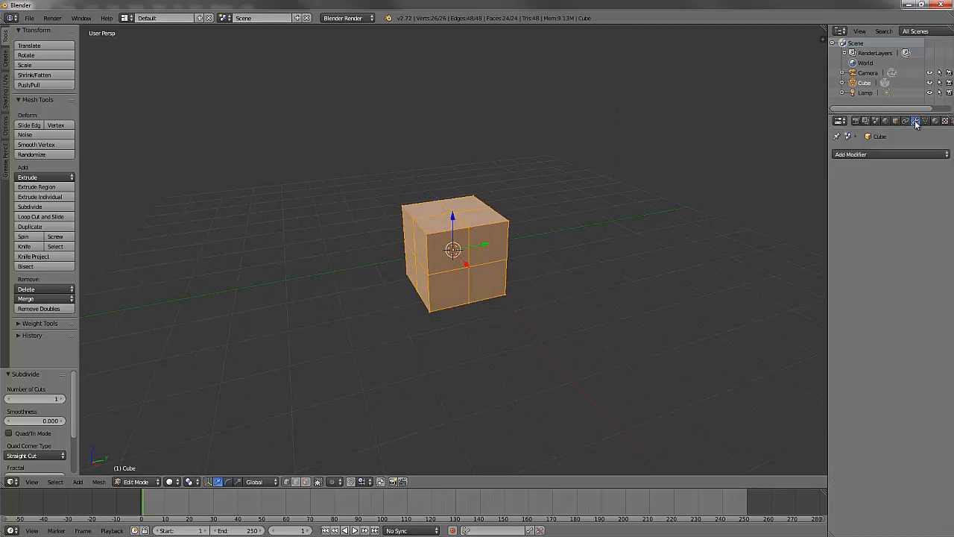
left_click(884, 155)
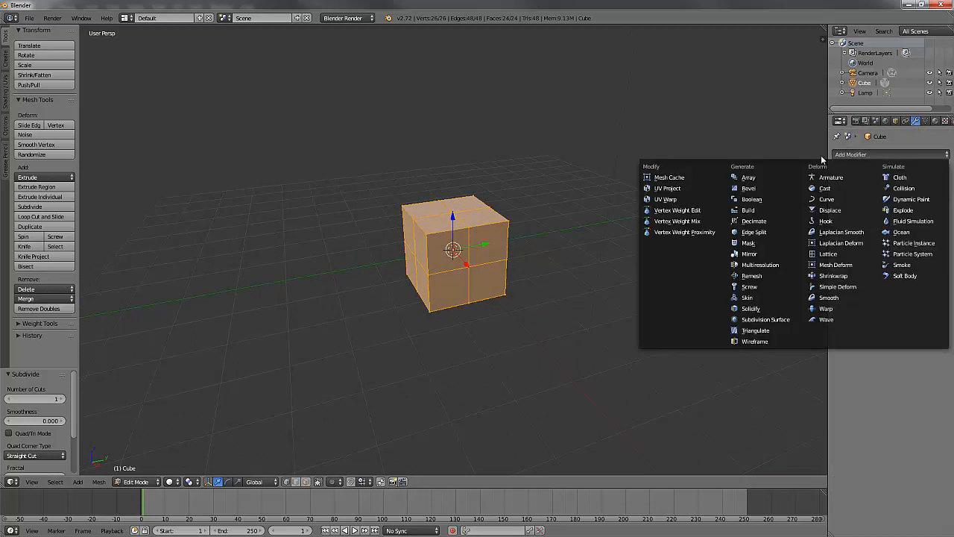
left_click(761, 320)
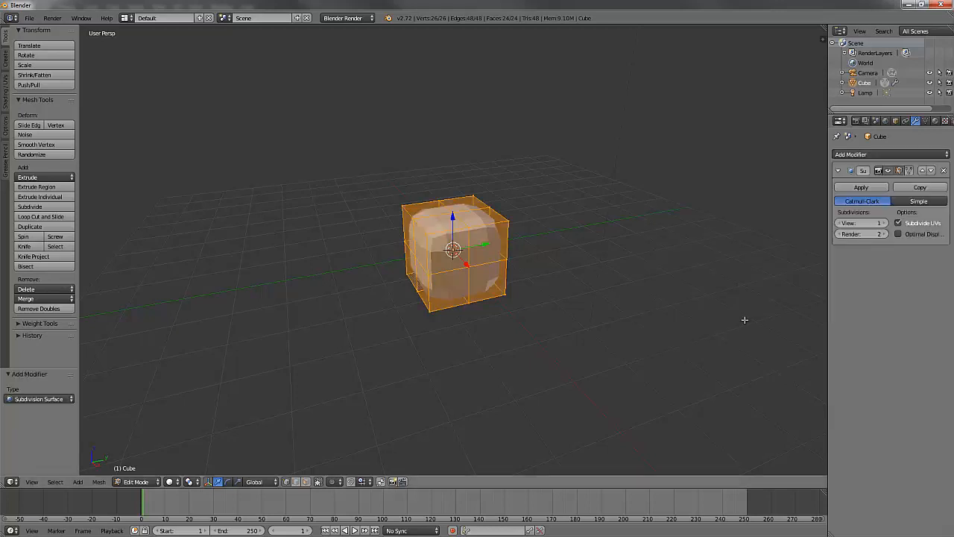
scroll(596, 320, "up", 3)
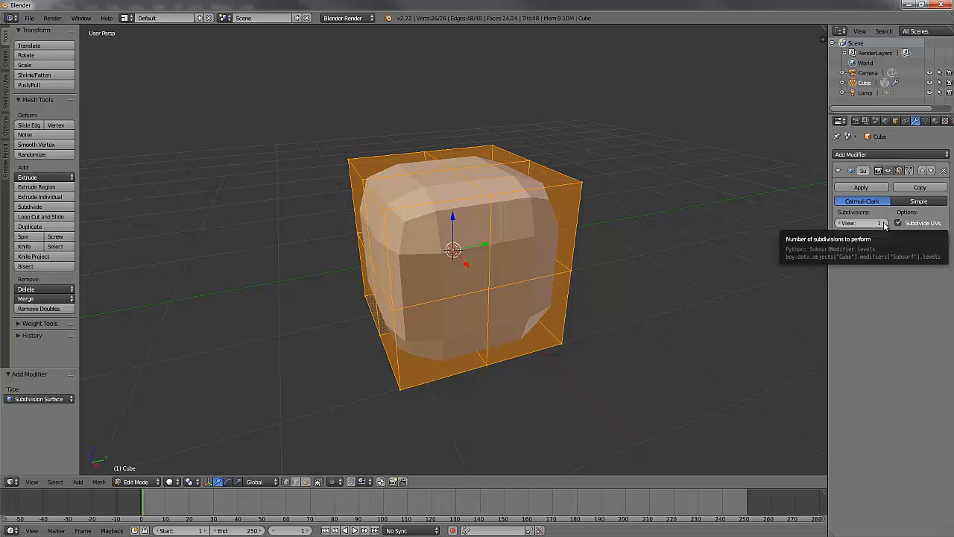
left_click(884, 223)
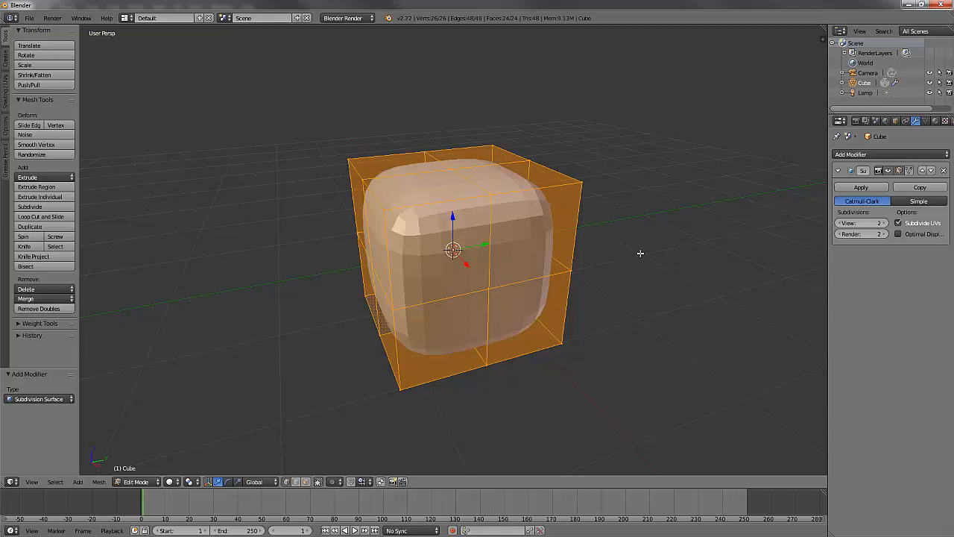
Toggle the modifier's viewport display off and back on, then make the editing cage follow the smoothed surface.
left_click(888, 171)
left_click(889, 170)
left_click(888, 171)
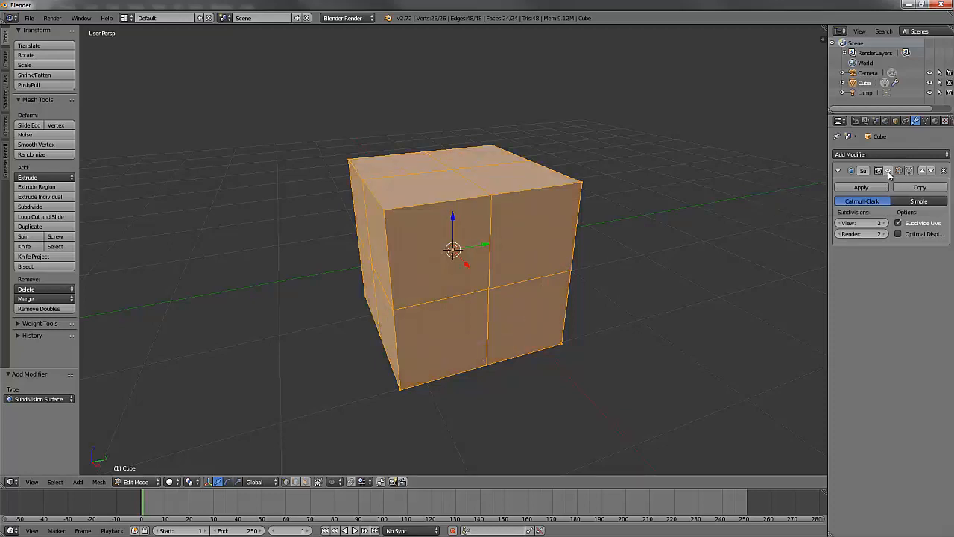
left_click(888, 171)
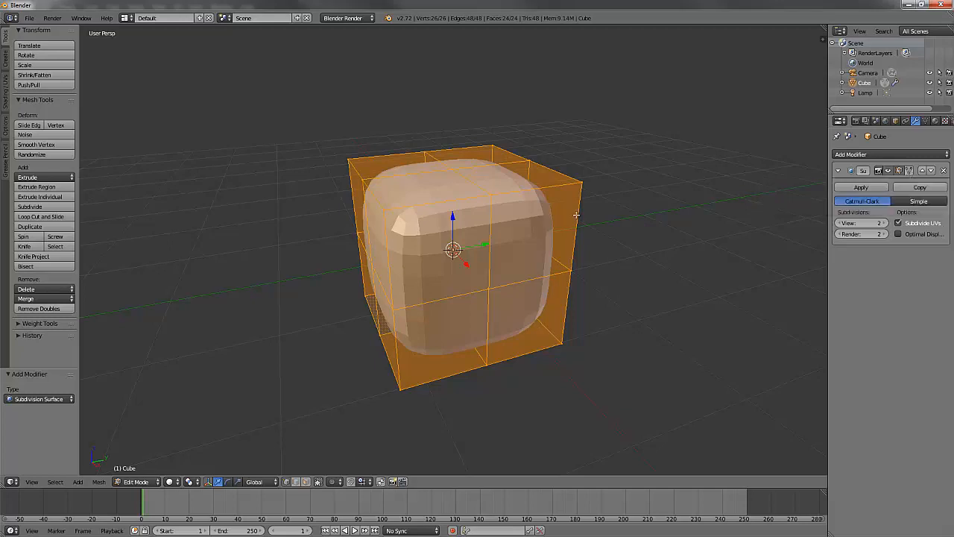
left_click(909, 172)
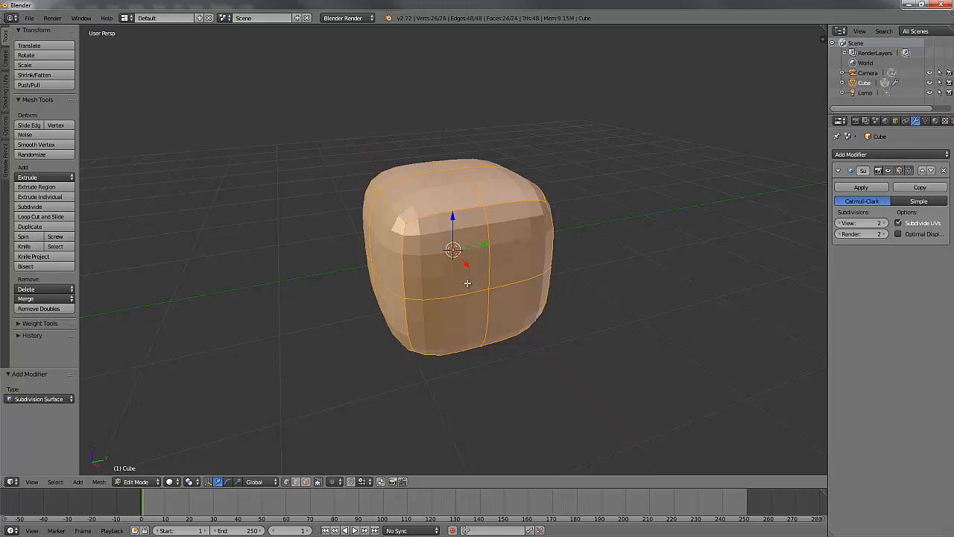
Switch to face selection and extrude the rear top face on the negative Y side upward by about 1.33.
key("ctrl+Tab")
left_click(435, 288)
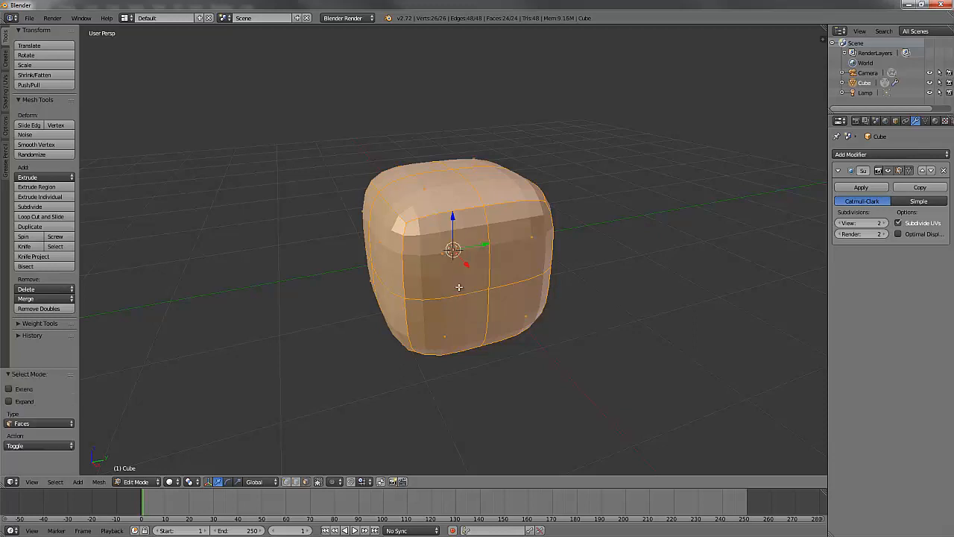
middle_click_drag(430, 273, 446, 269)
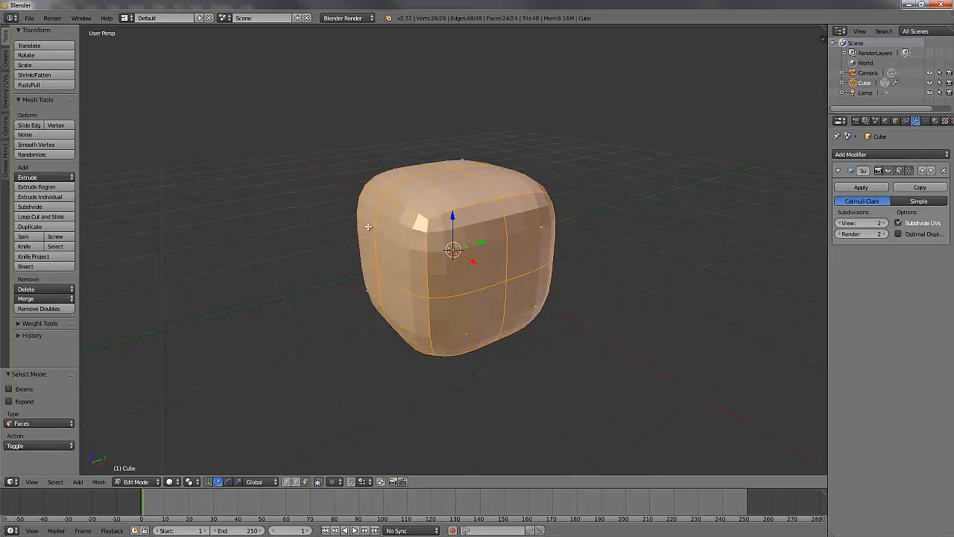
right_click(386, 192)
middle_click_drag(466, 221, 447, 227)
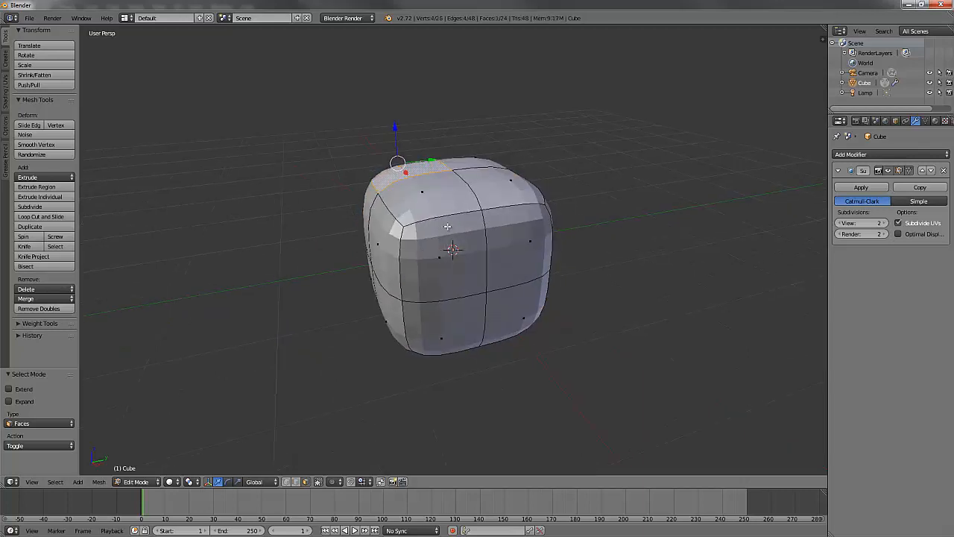
key("e")
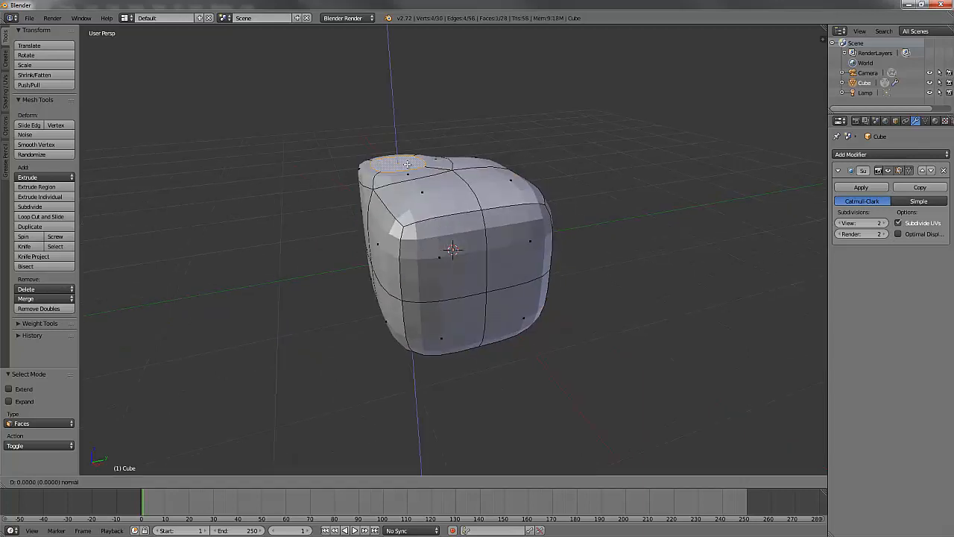
left_click(395, 37)
Extrude the lower rear face on the cube's positive Y side outward by about 1.93.
middle_click_drag(401, 158, 409, 163)
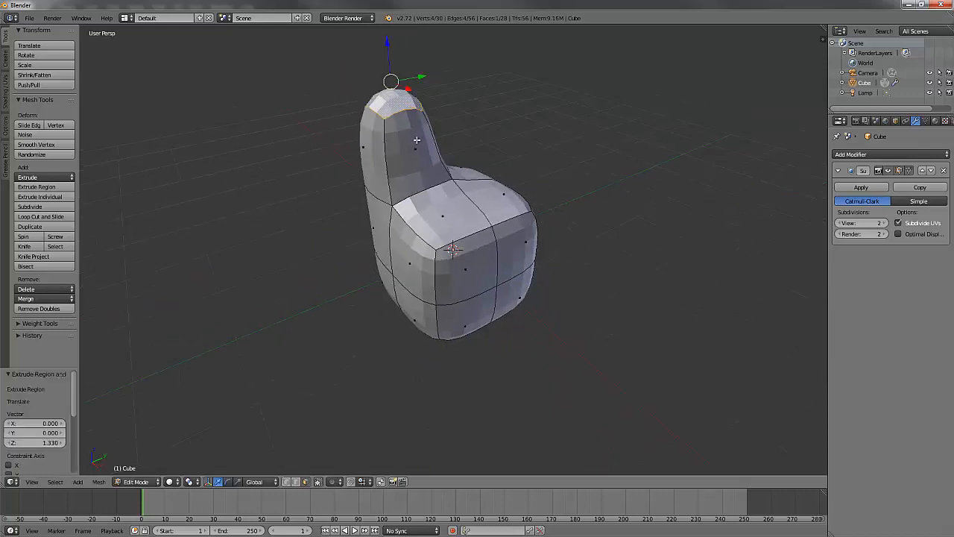
middle_click_drag(471, 219, 513, 240)
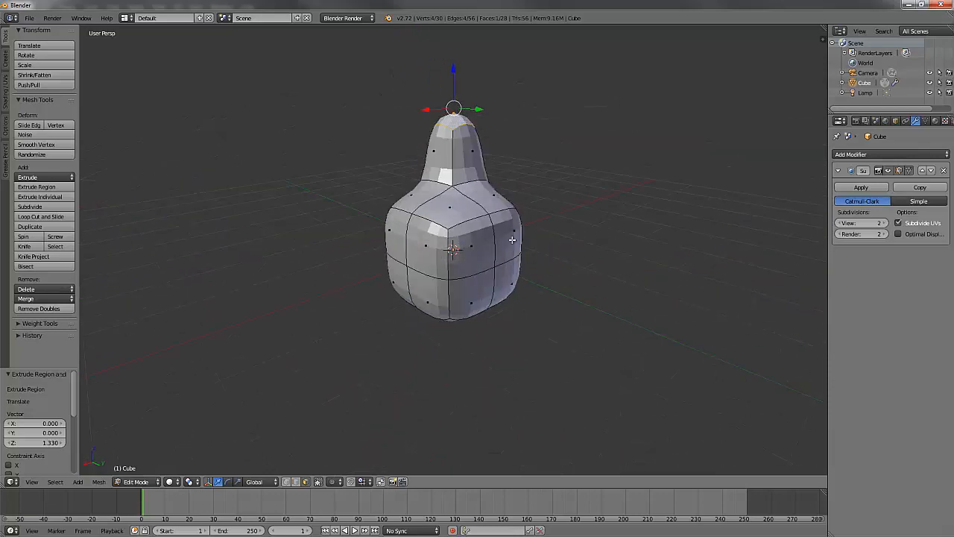
right_click(501, 284)
key("e")
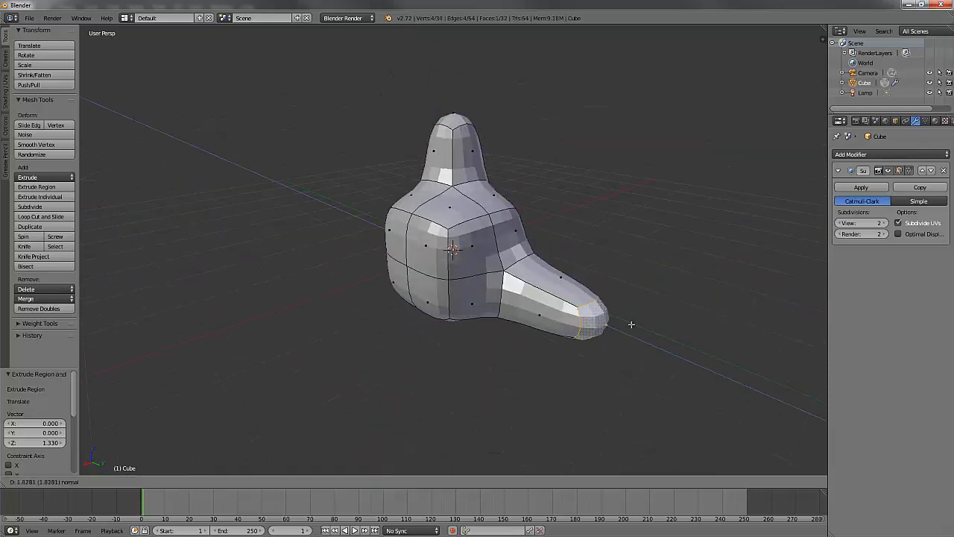
left_click(622, 322)
Extrude the rear top face on the positive Y side upward by about 1.29, beside the first upright extrusion.
middle_click_drag(462, 317, 485, 283)
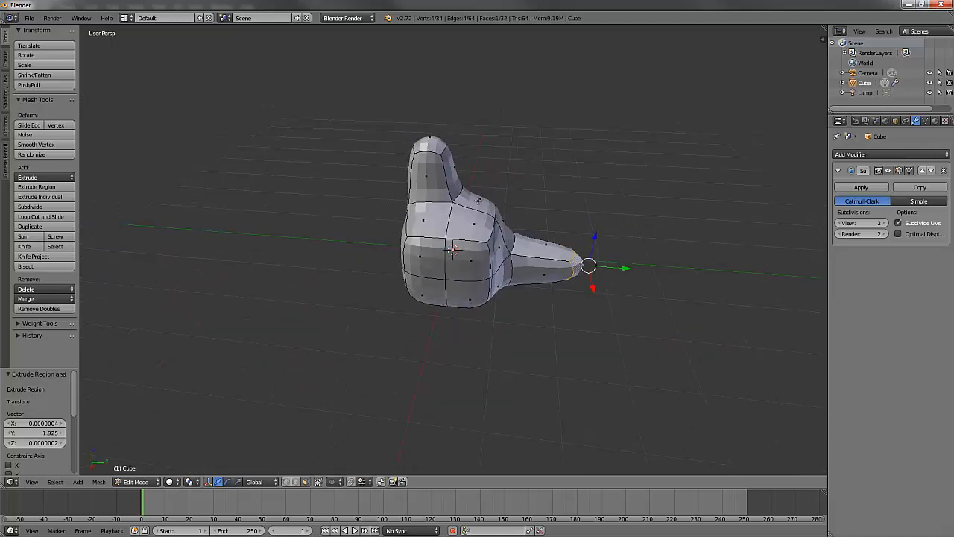
right_click(479, 200)
key("e")
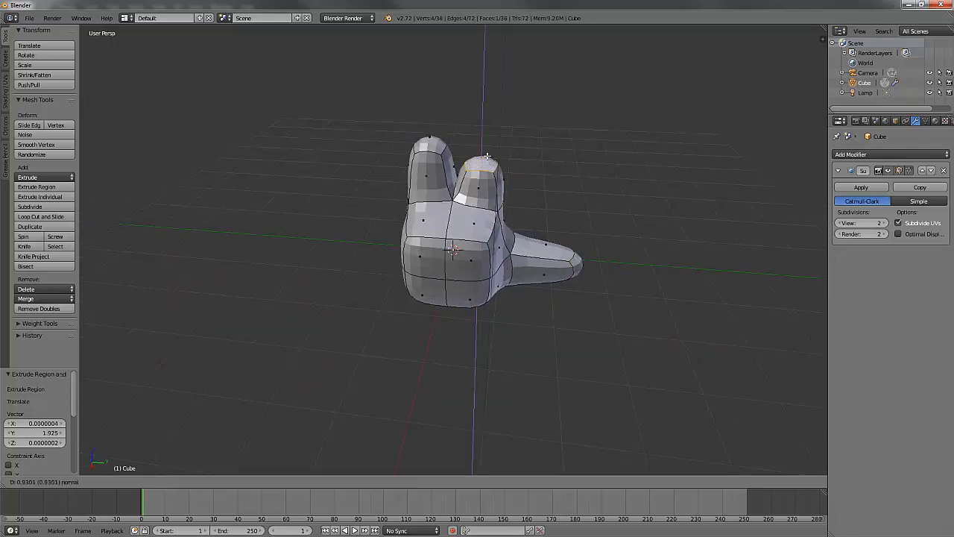
left_click(489, 140)
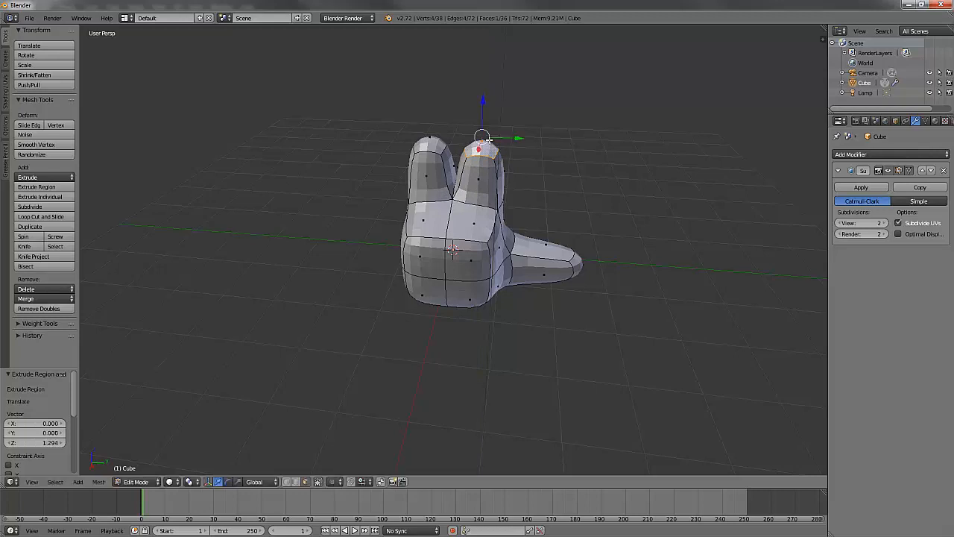
Remove the Subdivision Surface modifier from the extruded mesh and inspect its unsmoothed shape.
middle_click_drag(472, 226, 482, 206)
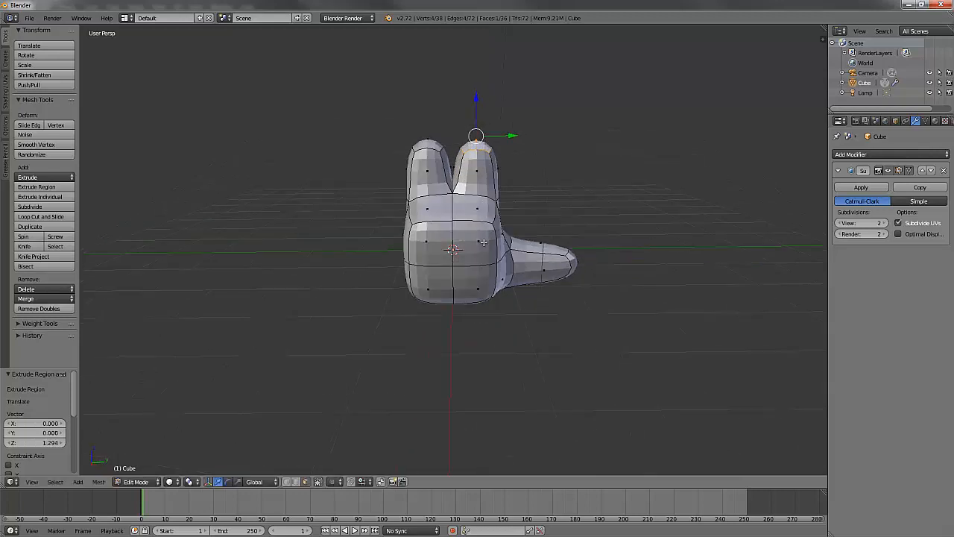
scroll(484, 243, "up", 2)
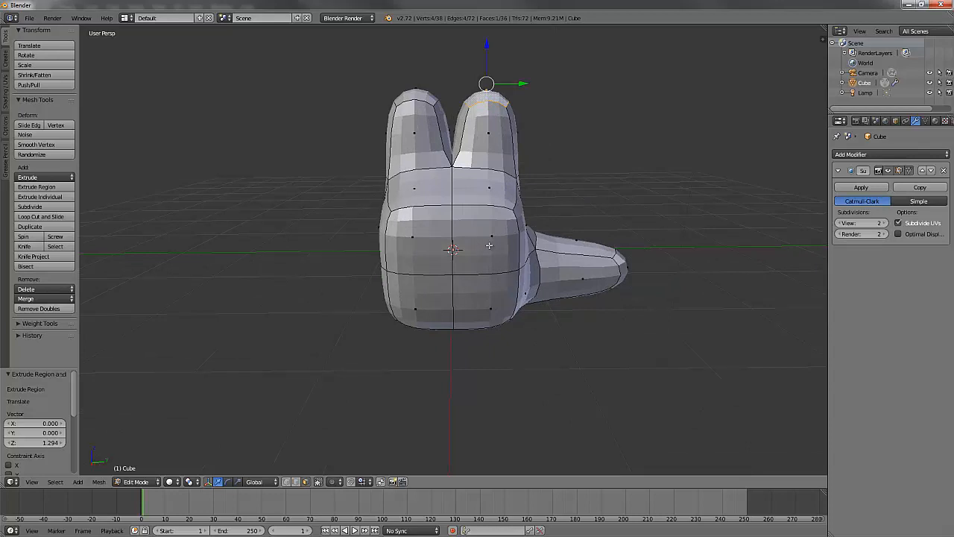
left_click(944, 171)
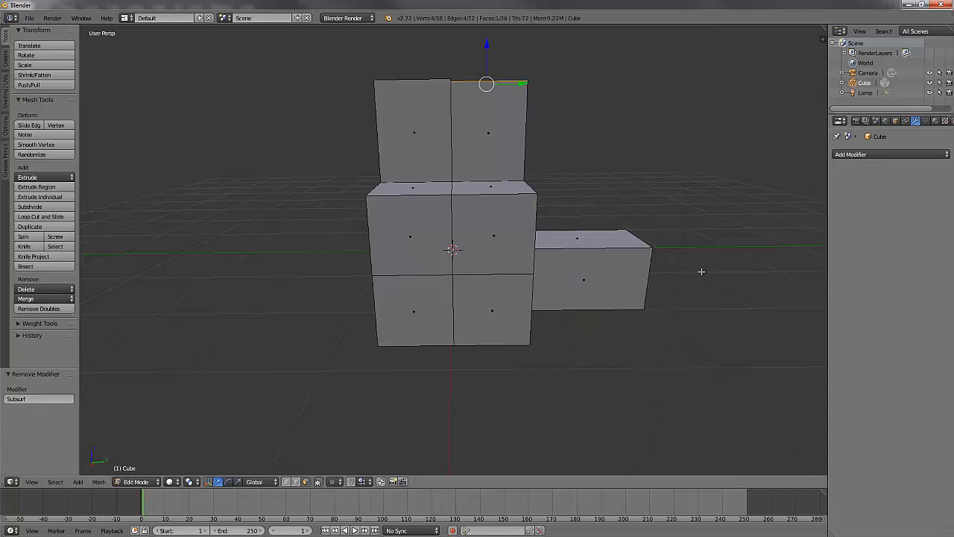
middle_click_drag(680, 264, 618, 276)
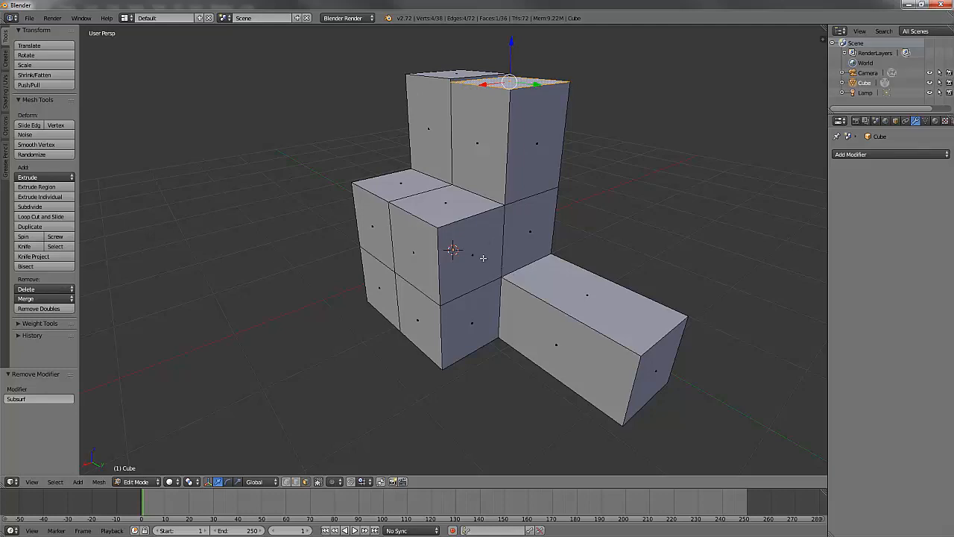
mouse_move(476, 277)
middle_mouse_down()
mouse_move(533, 274)
mouse_move(492, 281)
middle_mouse_up()
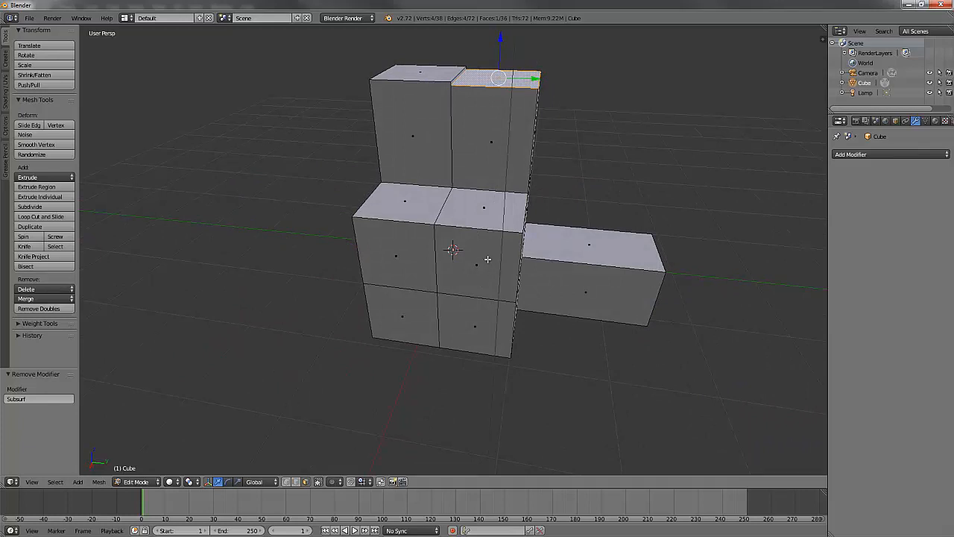
Undo the three face extrusions, back to the plain subdivided cube.
key("ctrl+z")
key("ctrl+z")
key("ctrl+z")
key("ctrl+z")
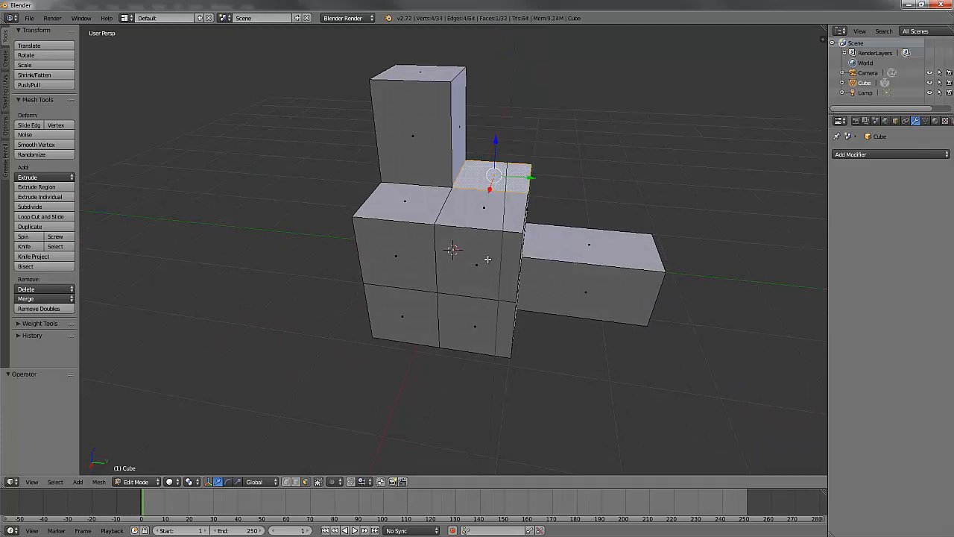
key("ctrl+z")
key("ctrl+z")
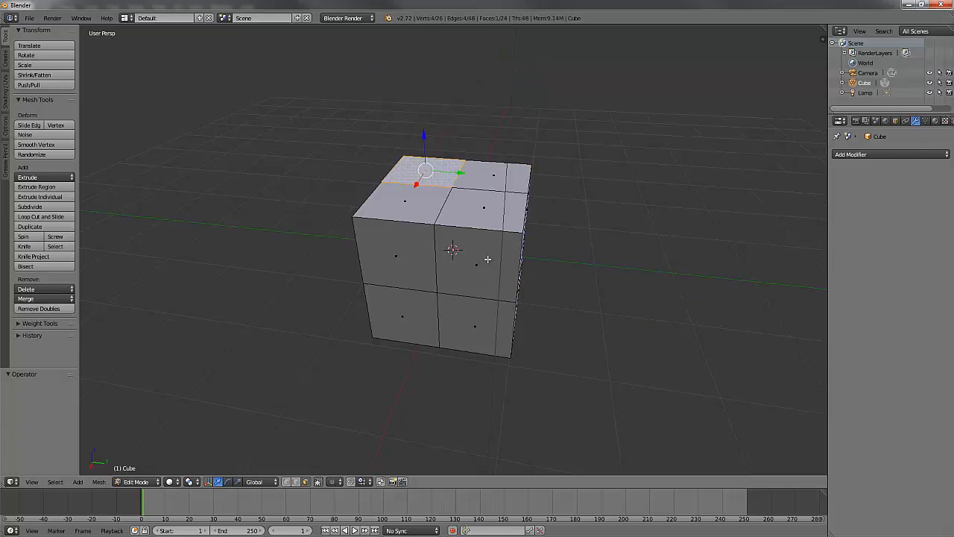
Return the cube to Object Mode and add a Subdivision Surface modifier to it again.
mouse_move(484, 259)
middle_mouse_down()
mouse_move(513, 254)
mouse_move(489, 266)
middle_mouse_up()
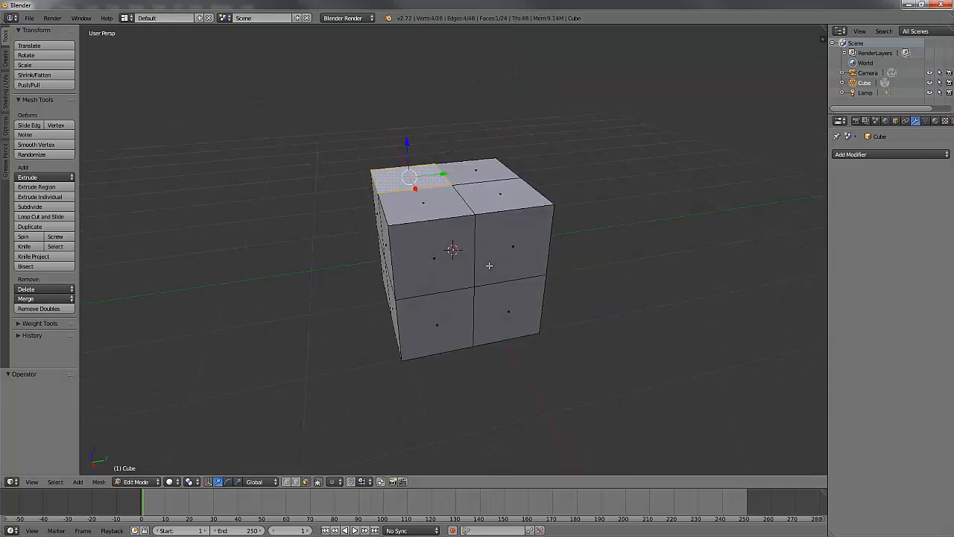
key("Tab")
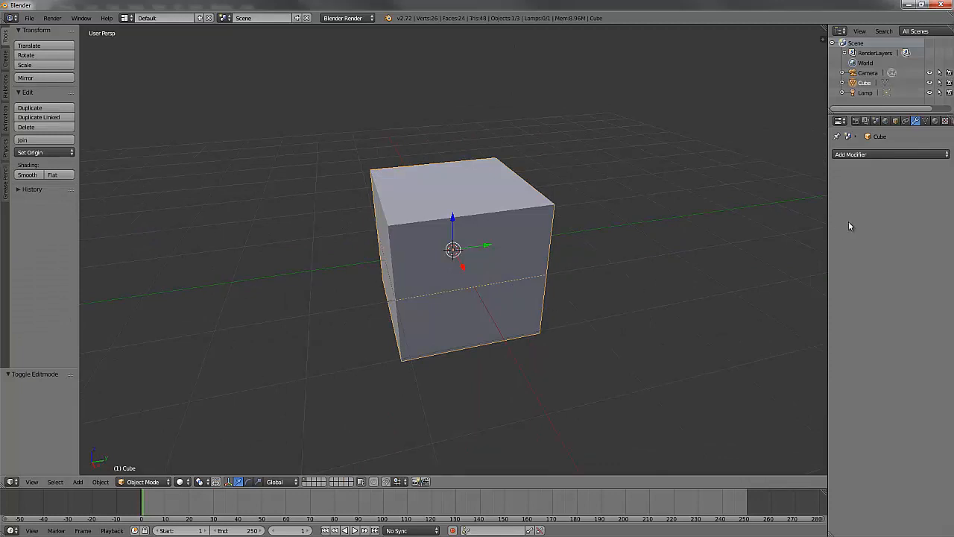
left_click(879, 155)
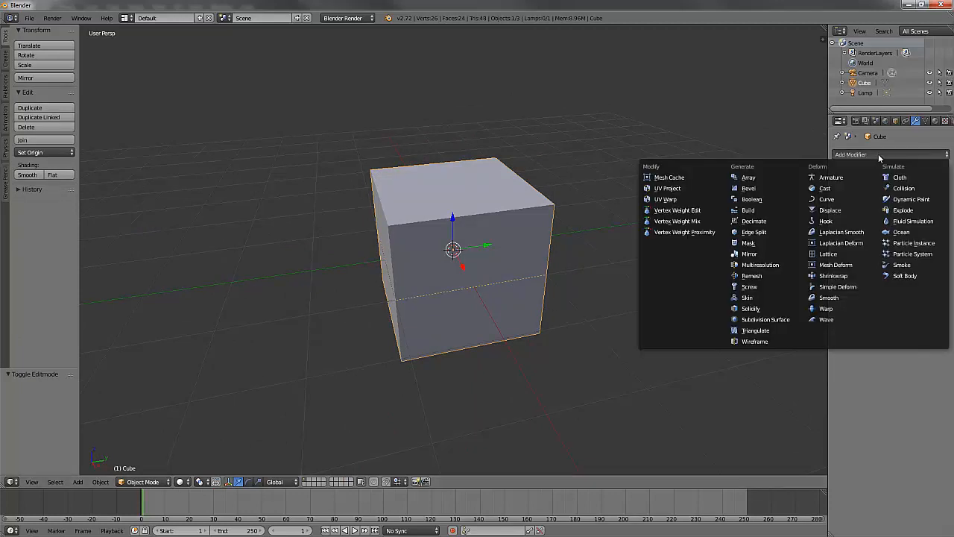
left_click(766, 320)
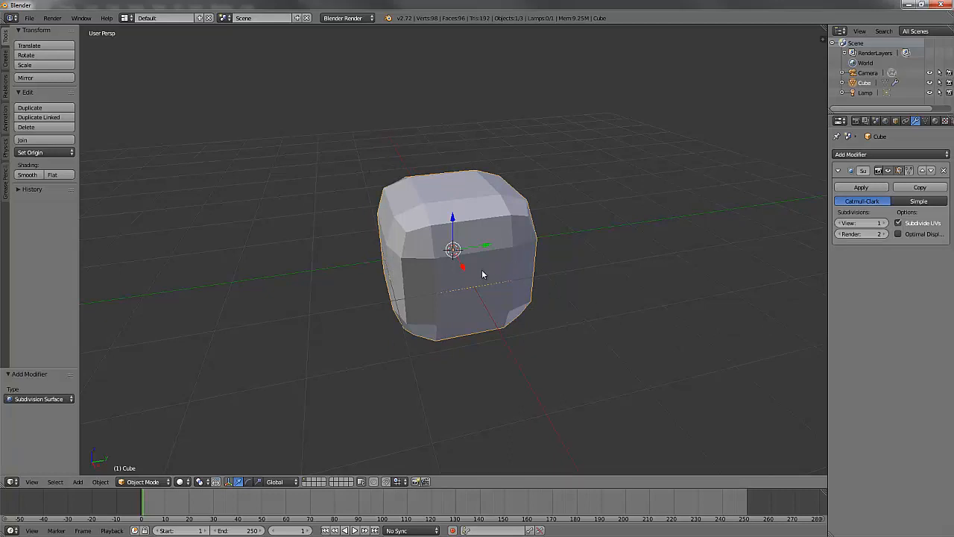
mouse_move(479, 276)
middle_mouse_down()
mouse_move(533, 260)
mouse_move(554, 264)
mouse_move(553, 284)
mouse_move(497, 292)
mouse_move(482, 268)
middle_mouse_up()
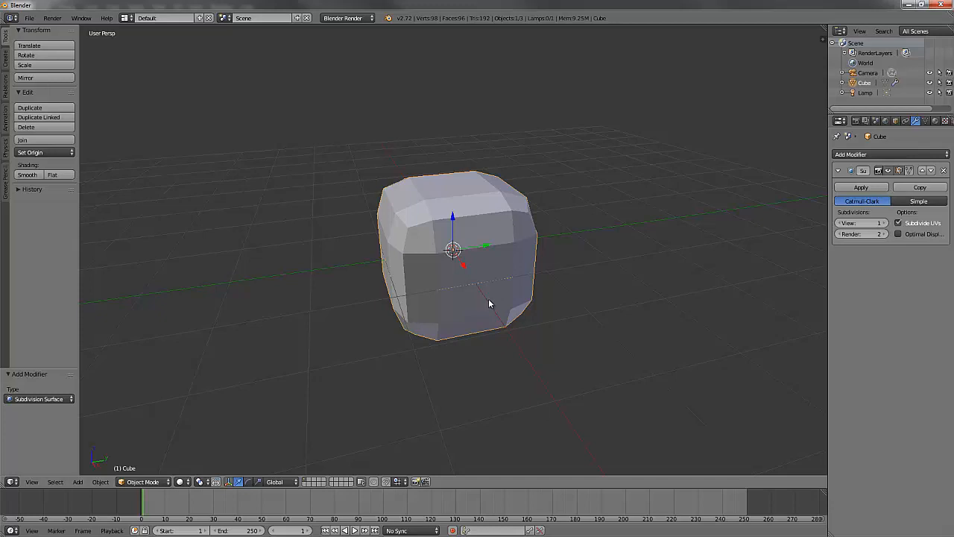
middle_click_drag(488, 302, 498, 302)
middle_click_drag(512, 305, 483, 311)
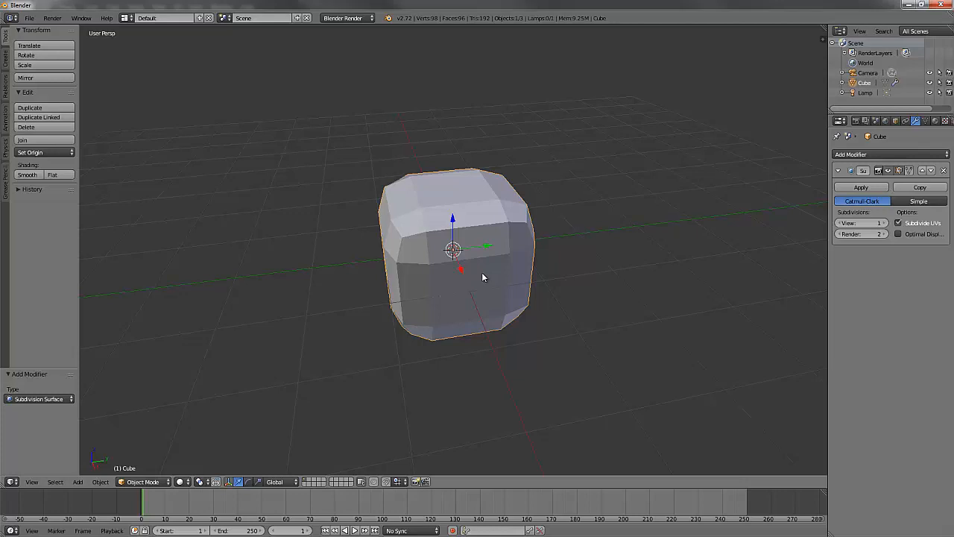
middle_click_drag(471, 276, 490, 271)
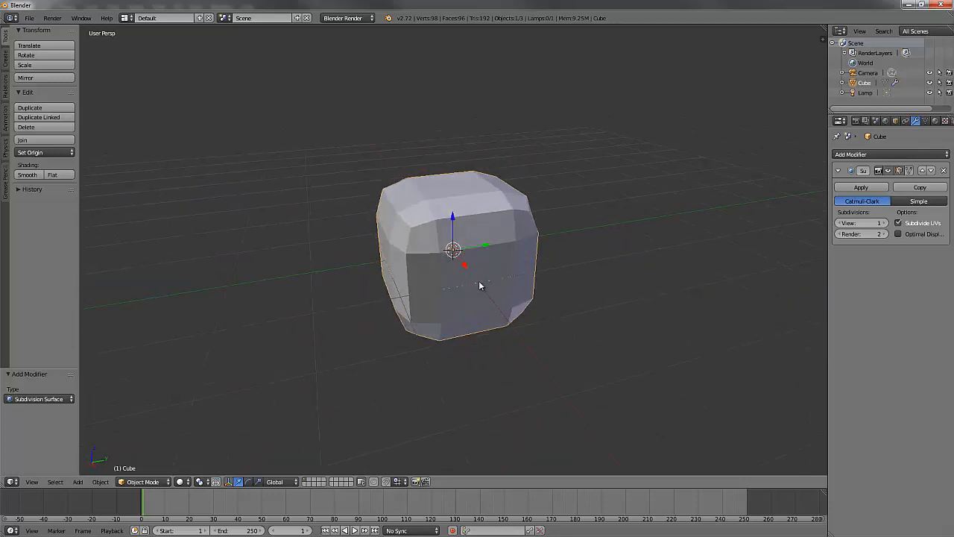